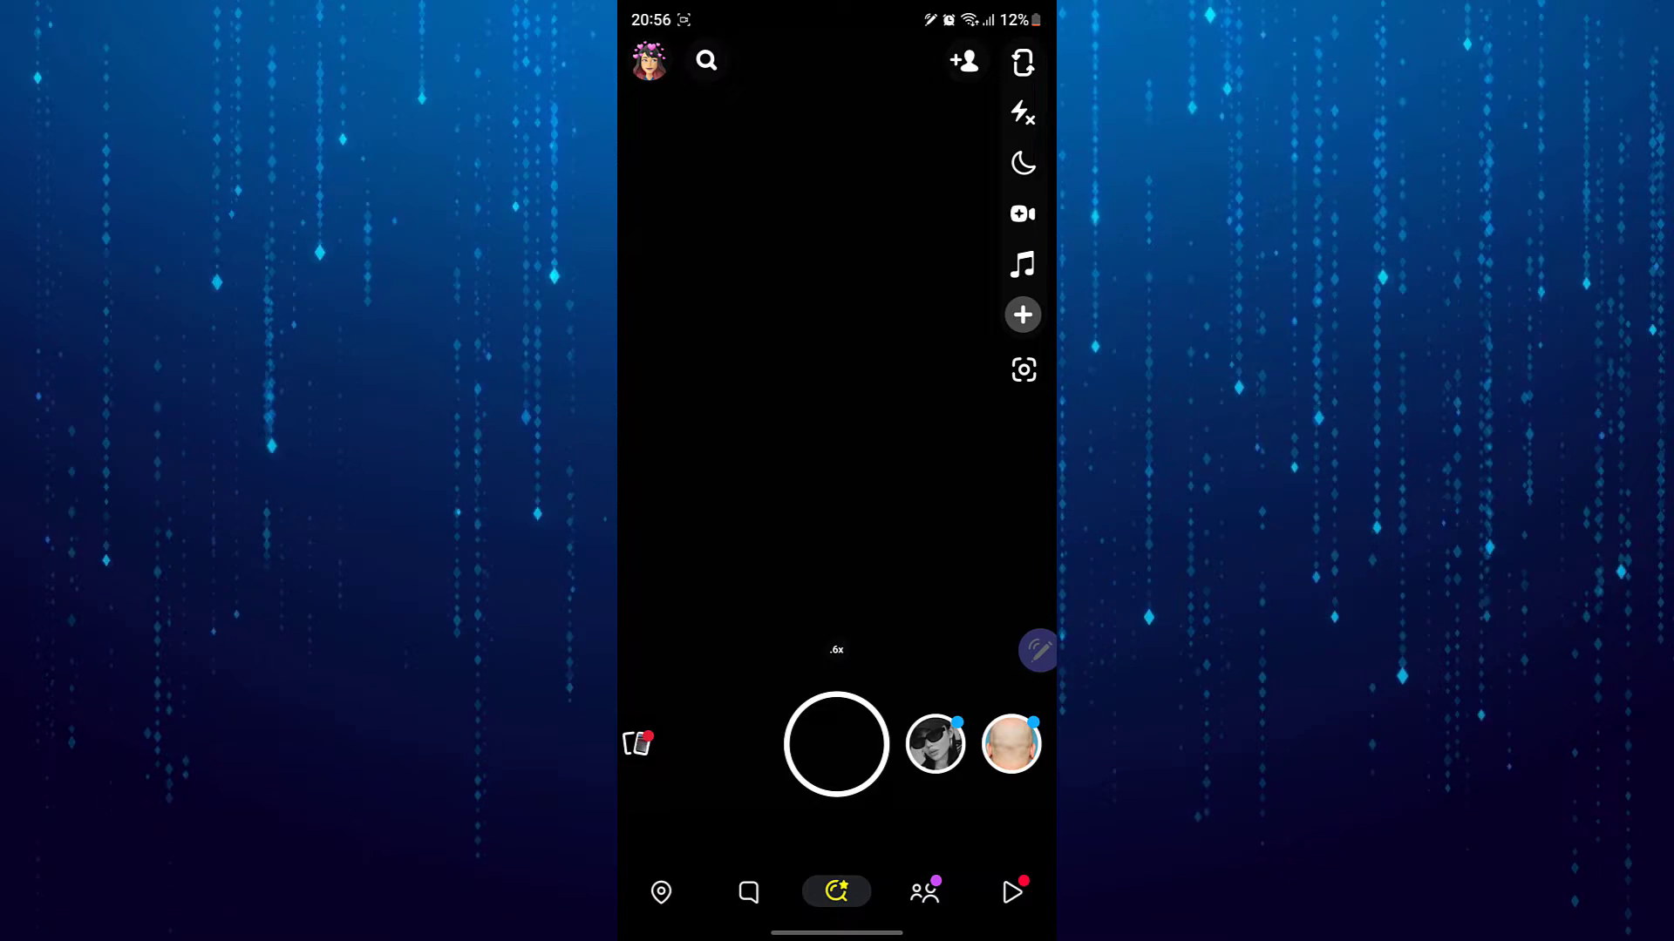
Step: Go from the profile to Settings, showing the Privacy Control options
left_click(650, 63)
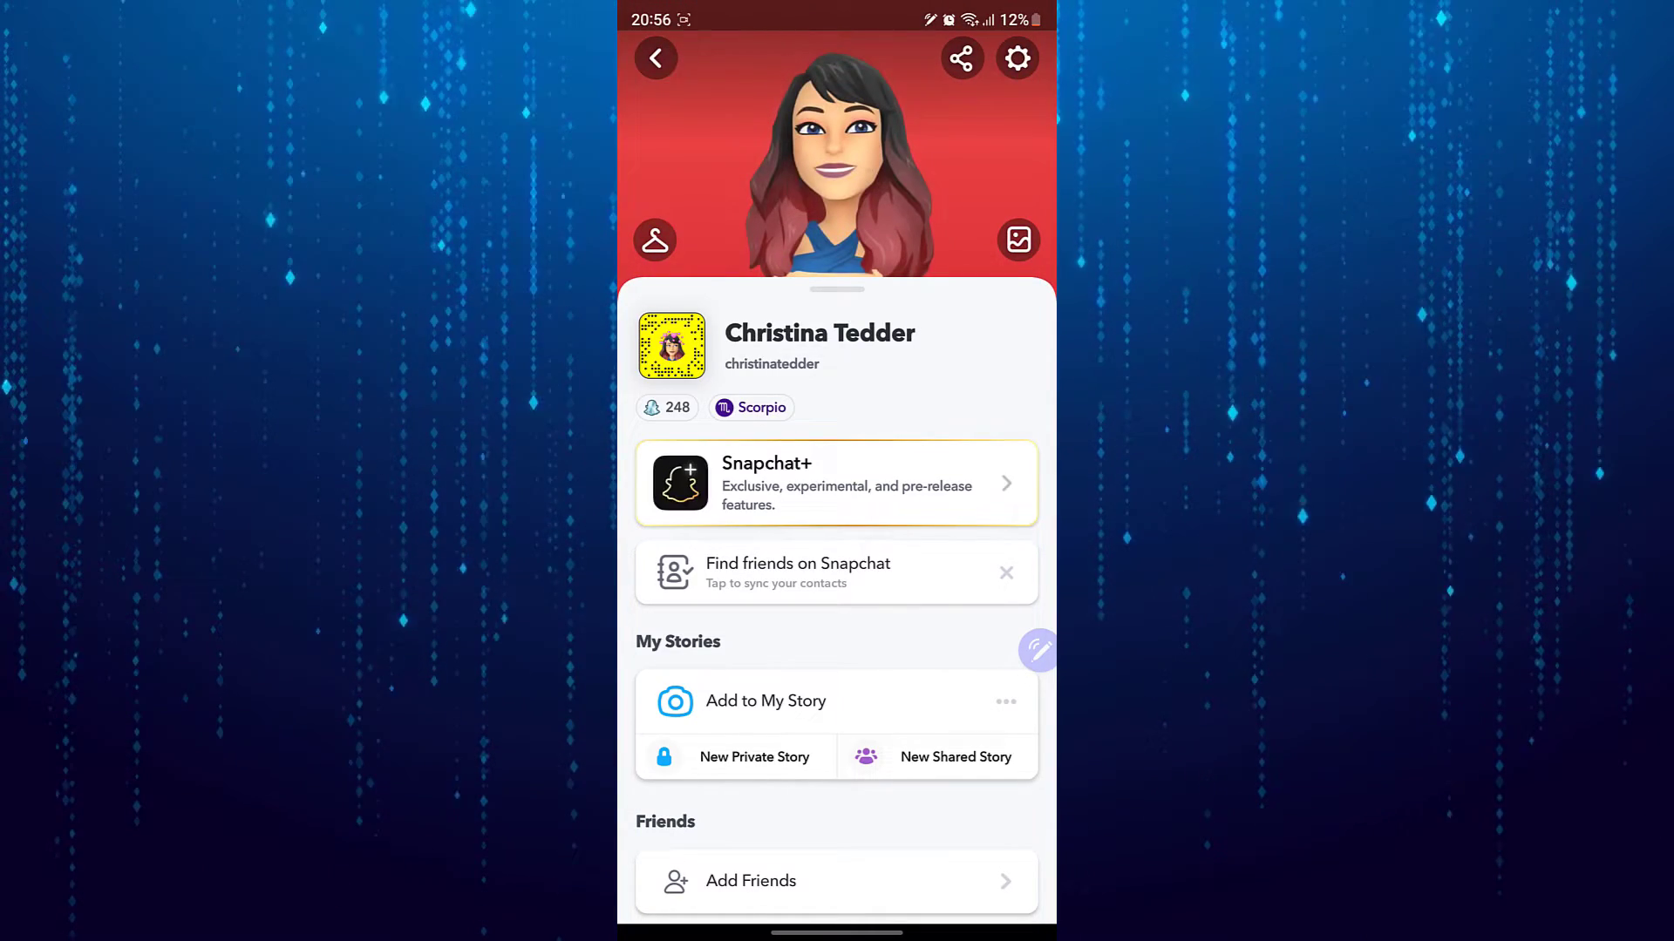
left_click(1020, 69)
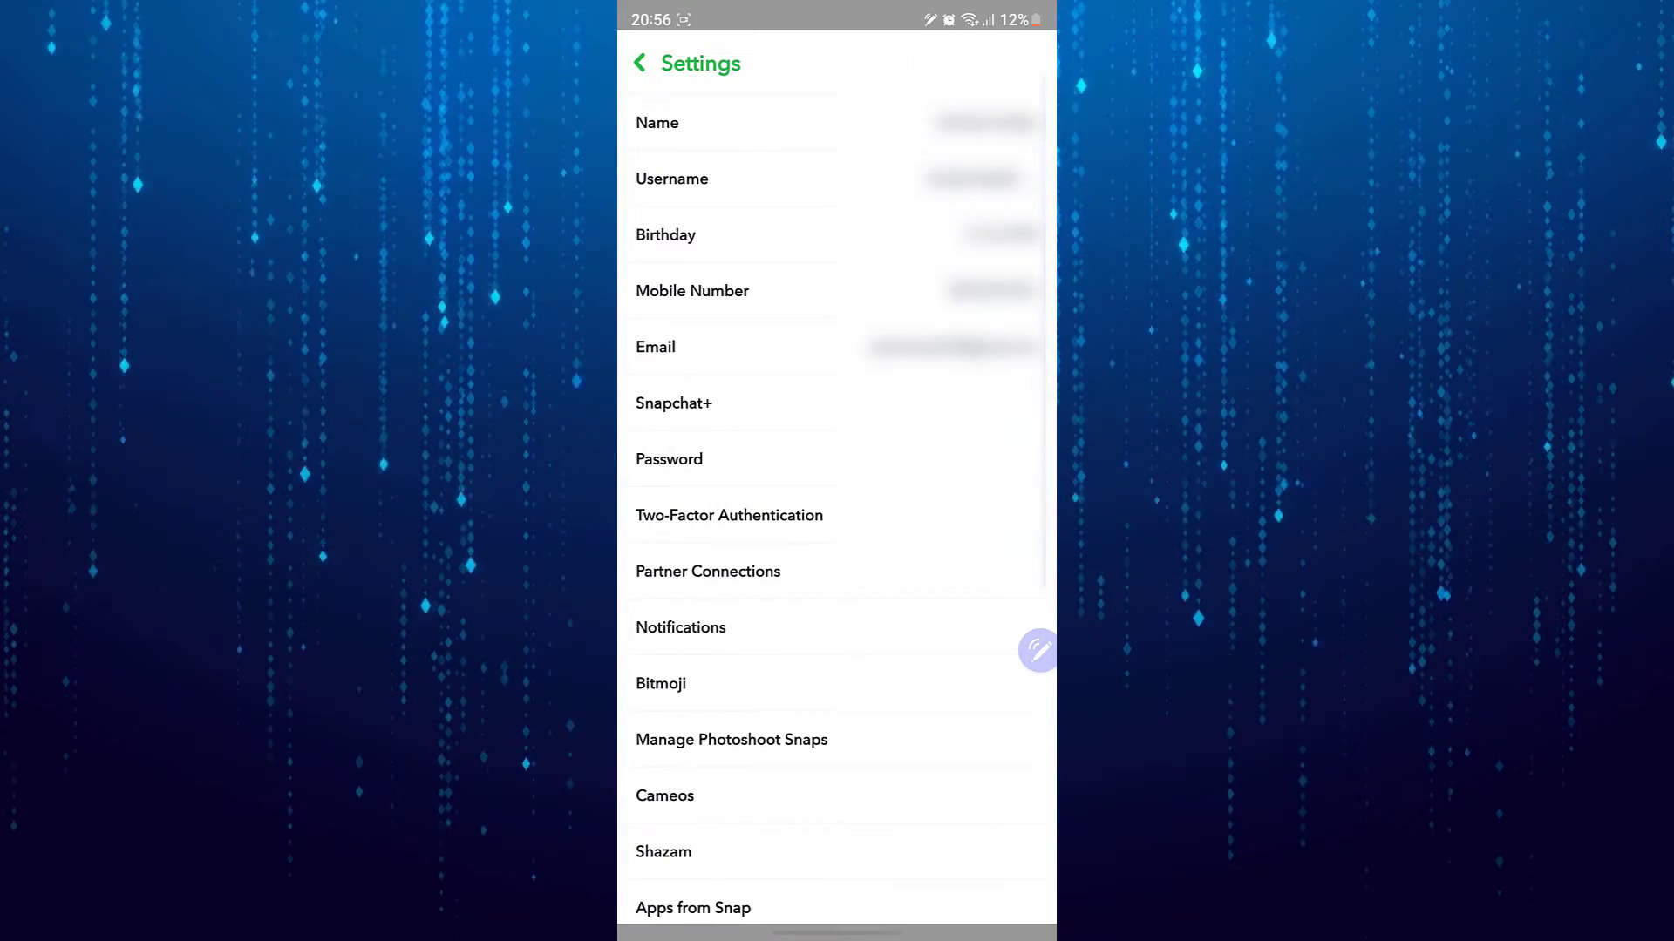
scroll(837, 523, "down", 10)
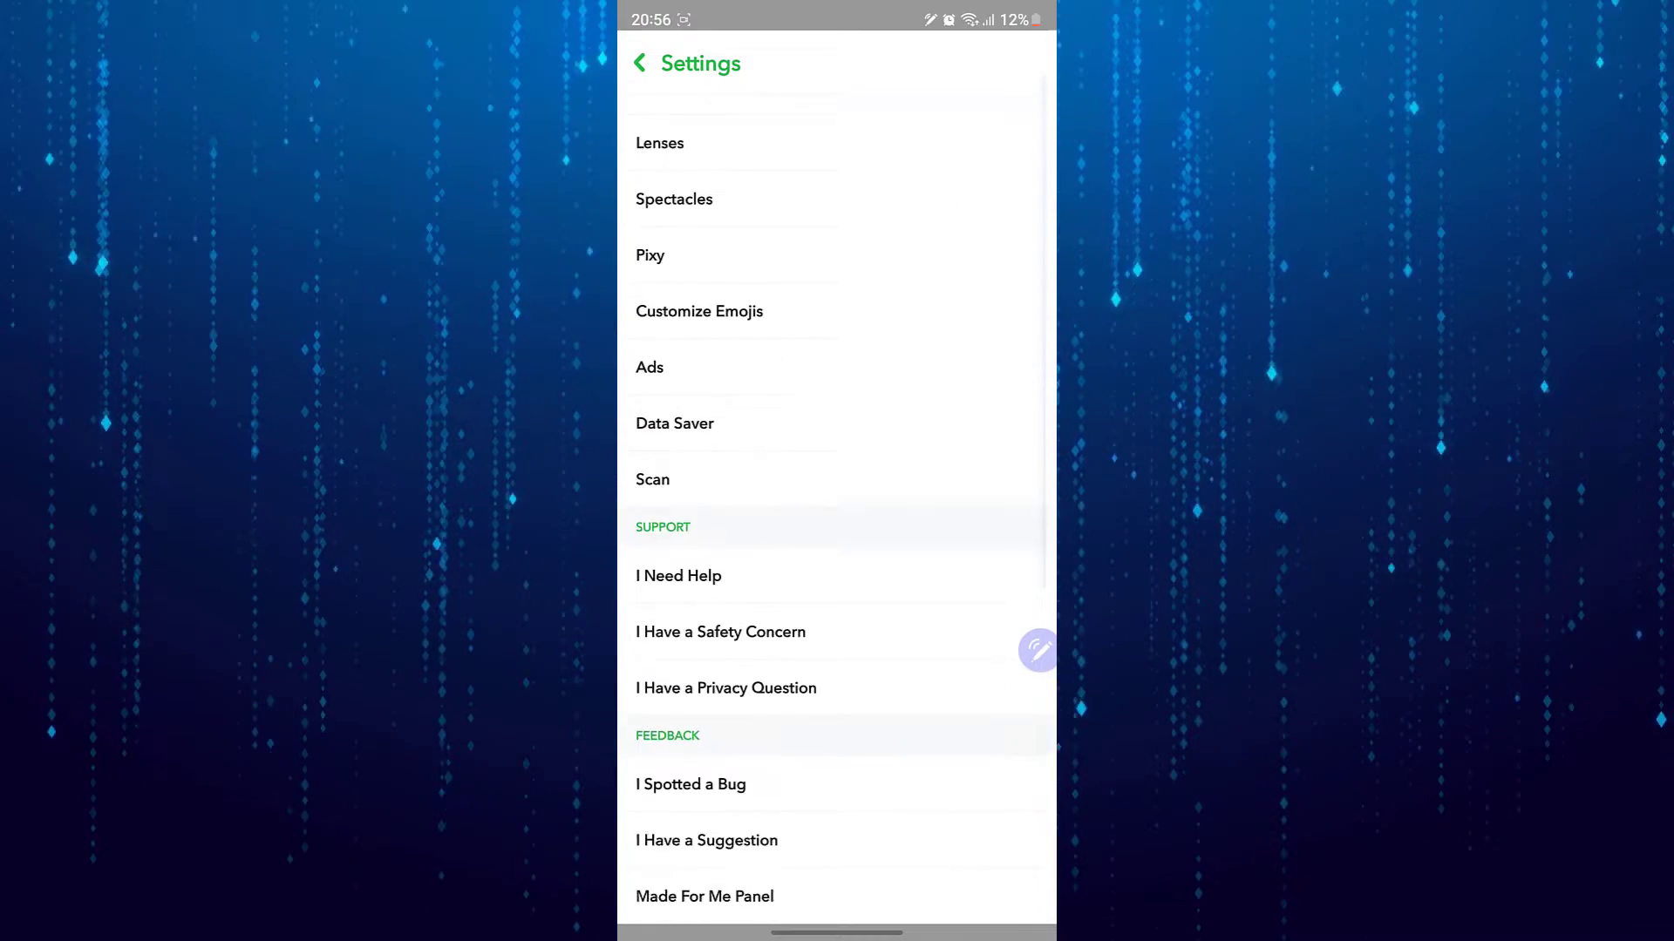
scroll(837, 523, "up", 5)
scroll(837, 523, "up", 2)
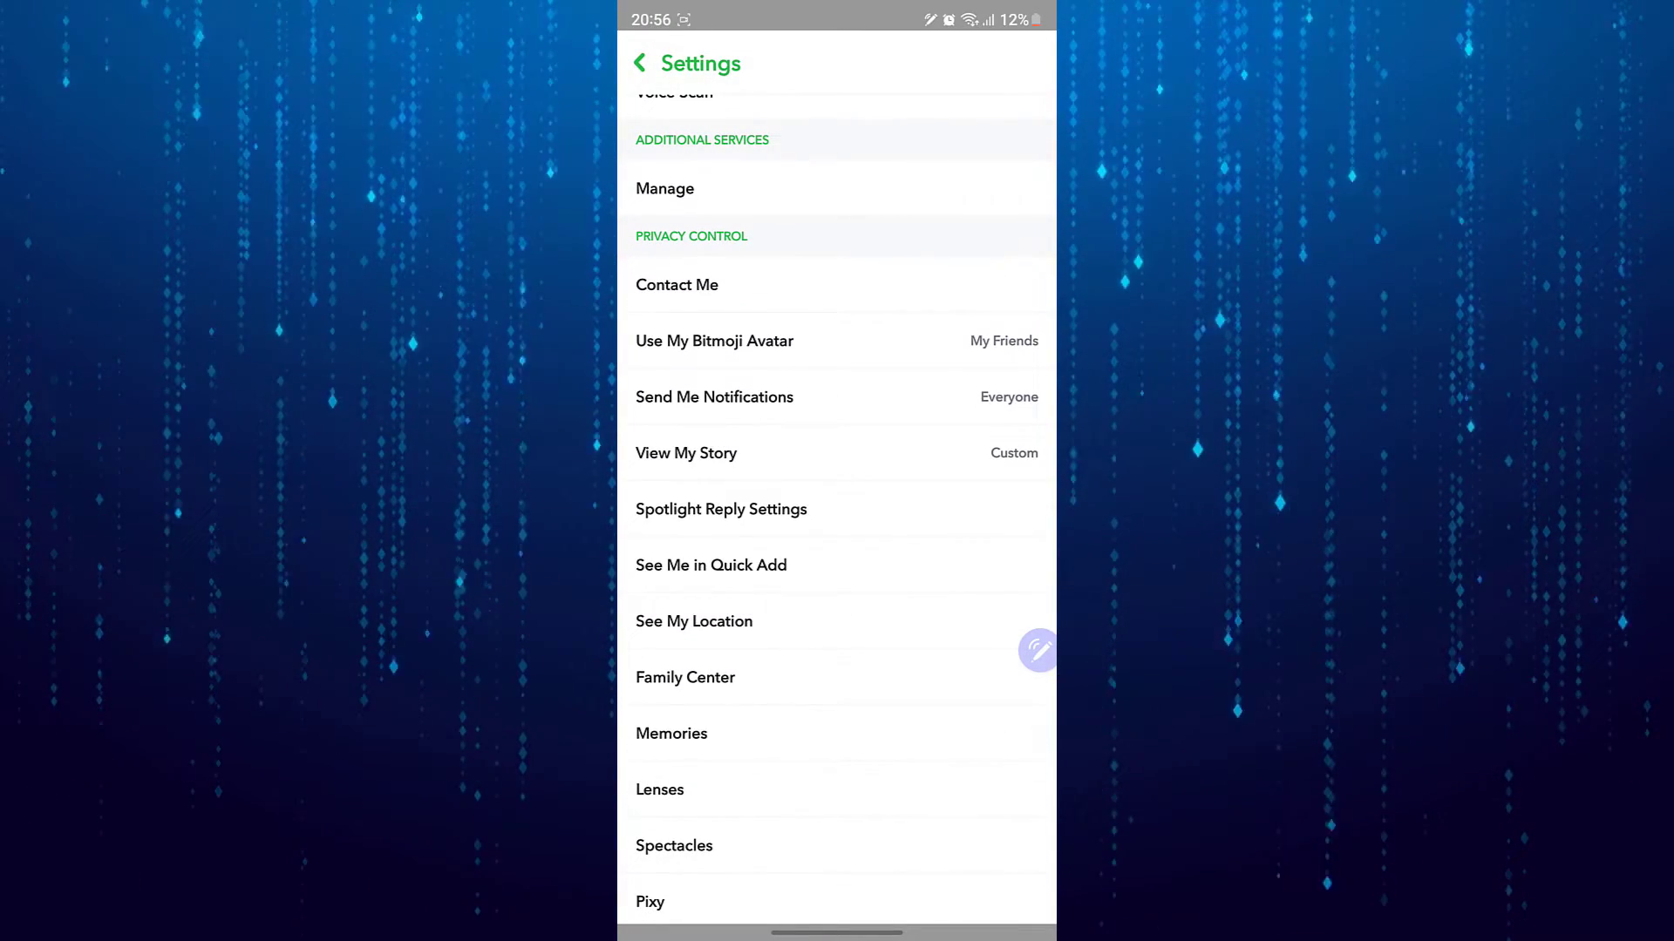
Step: Change Contact Me from Everyone to Friends and return to Settings
left_click(798, 303)
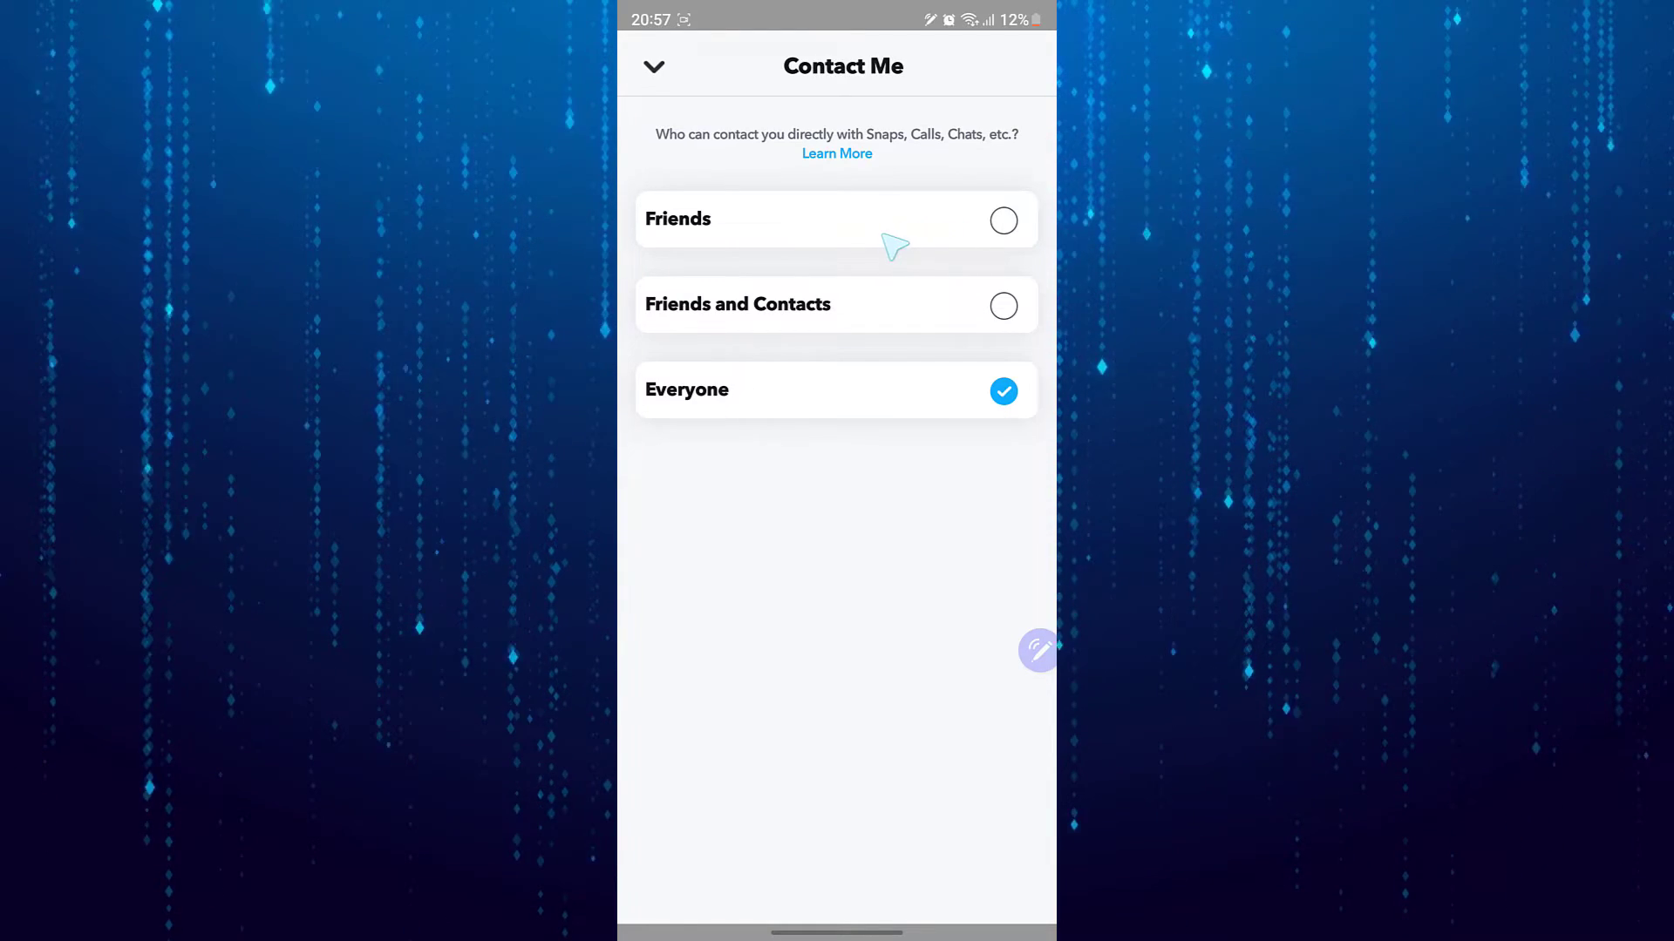
left_click(1003, 221)
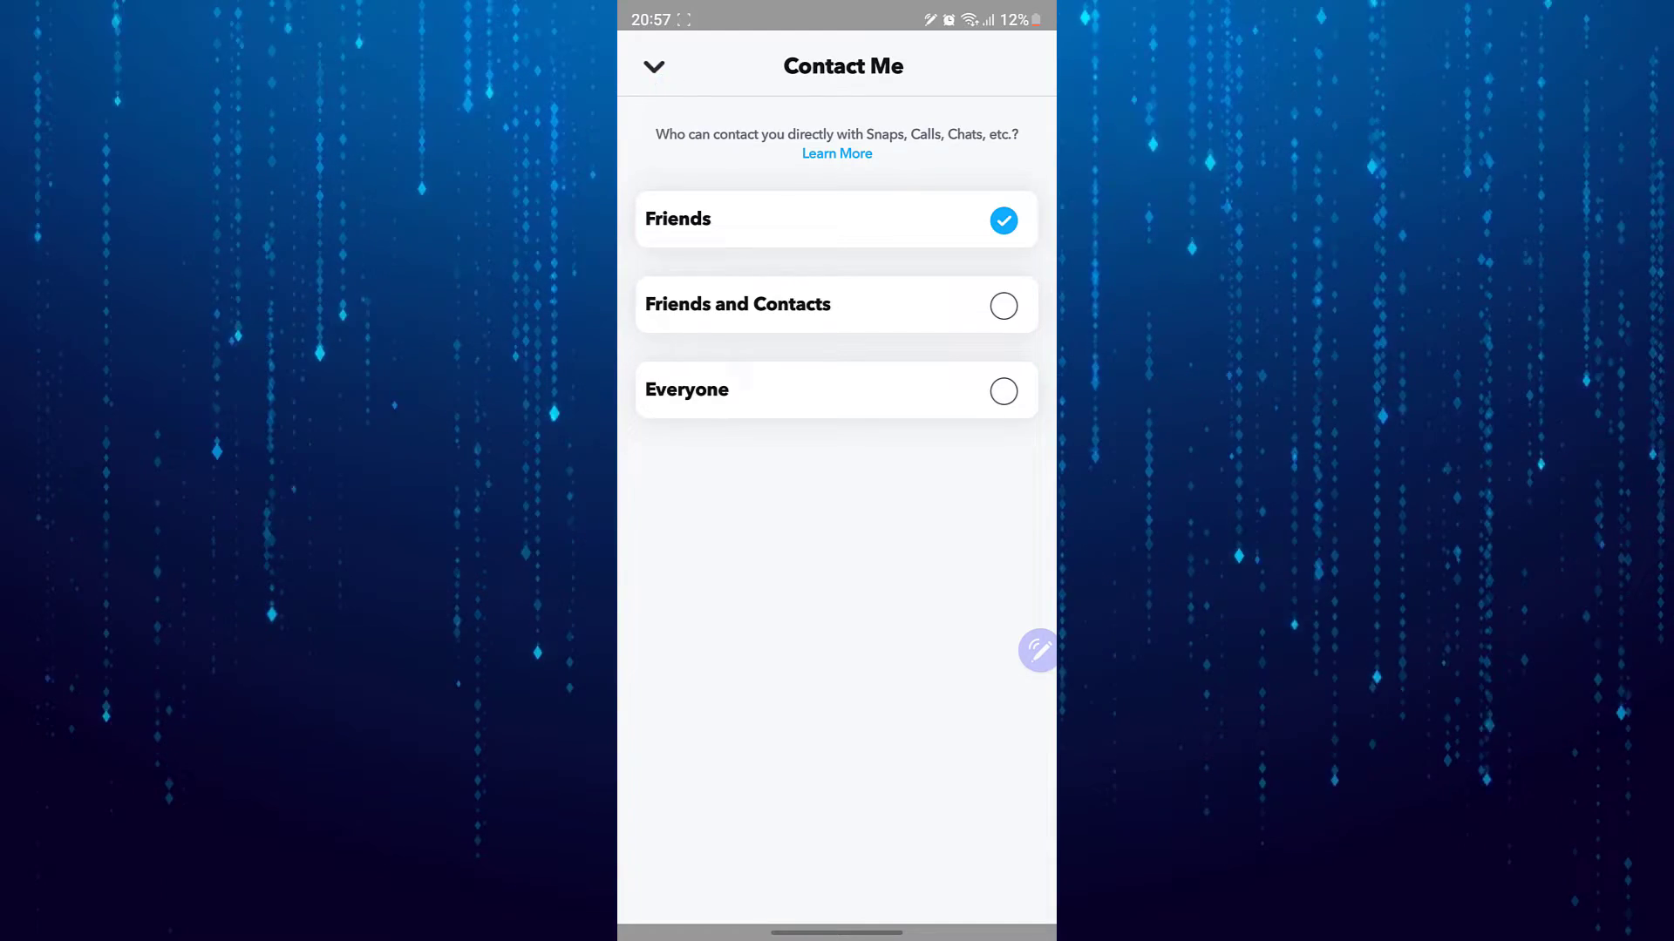
left_click(655, 66)
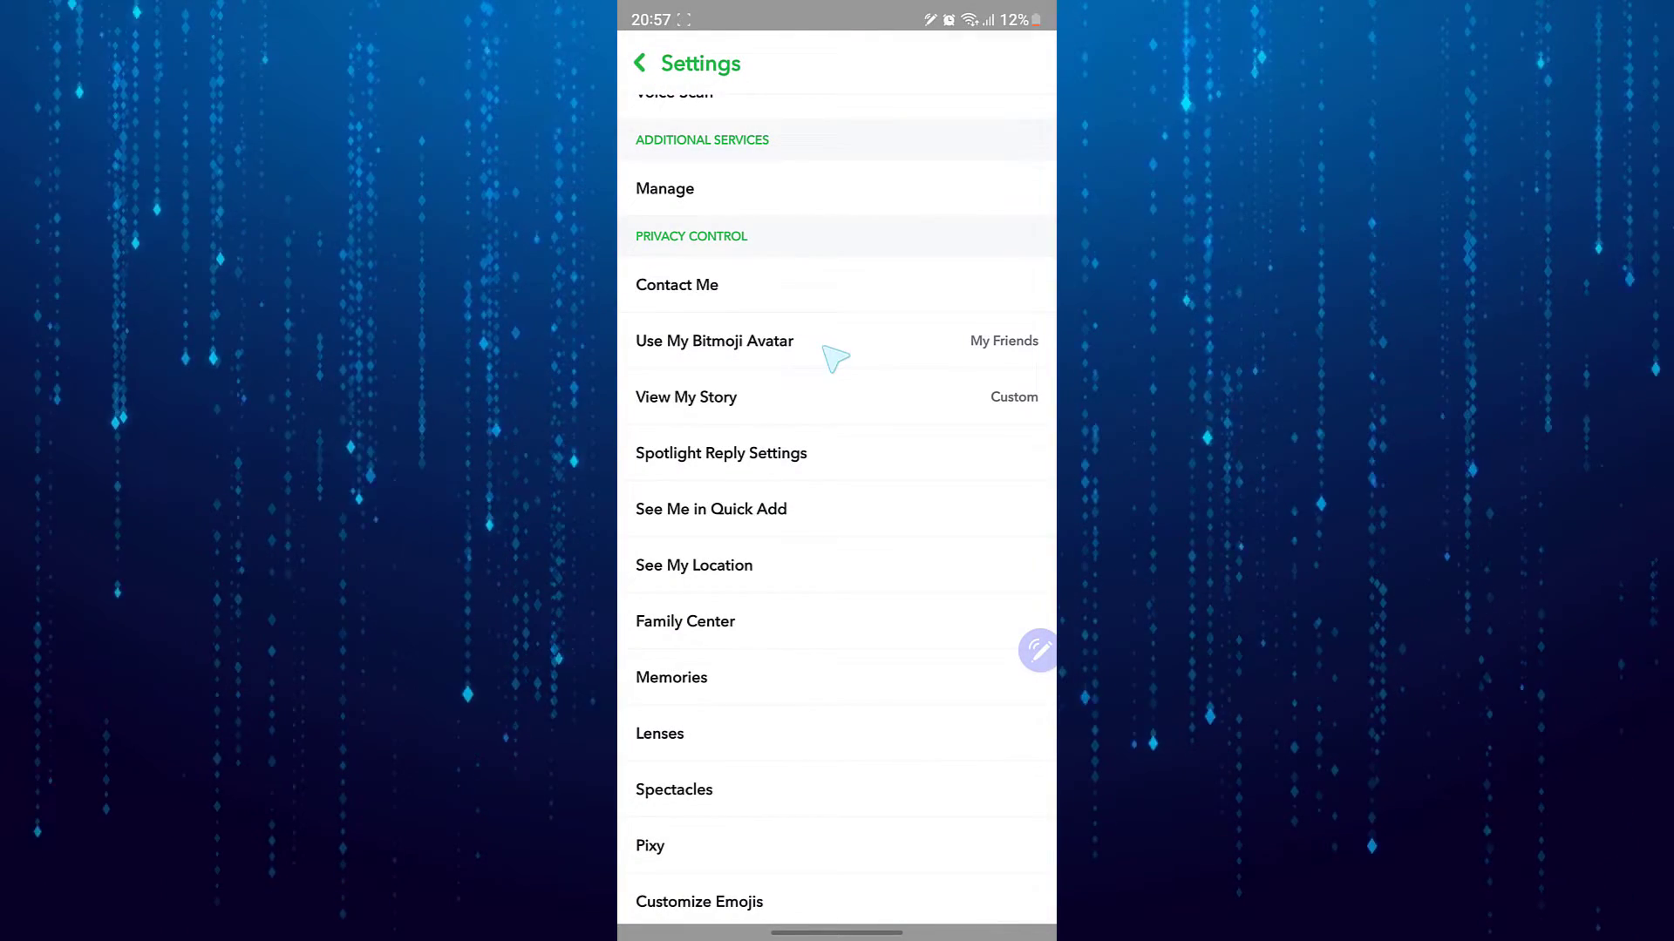
Step: Change View My Story from Custom to Friends Only and return to Settings
left_click(845, 410)
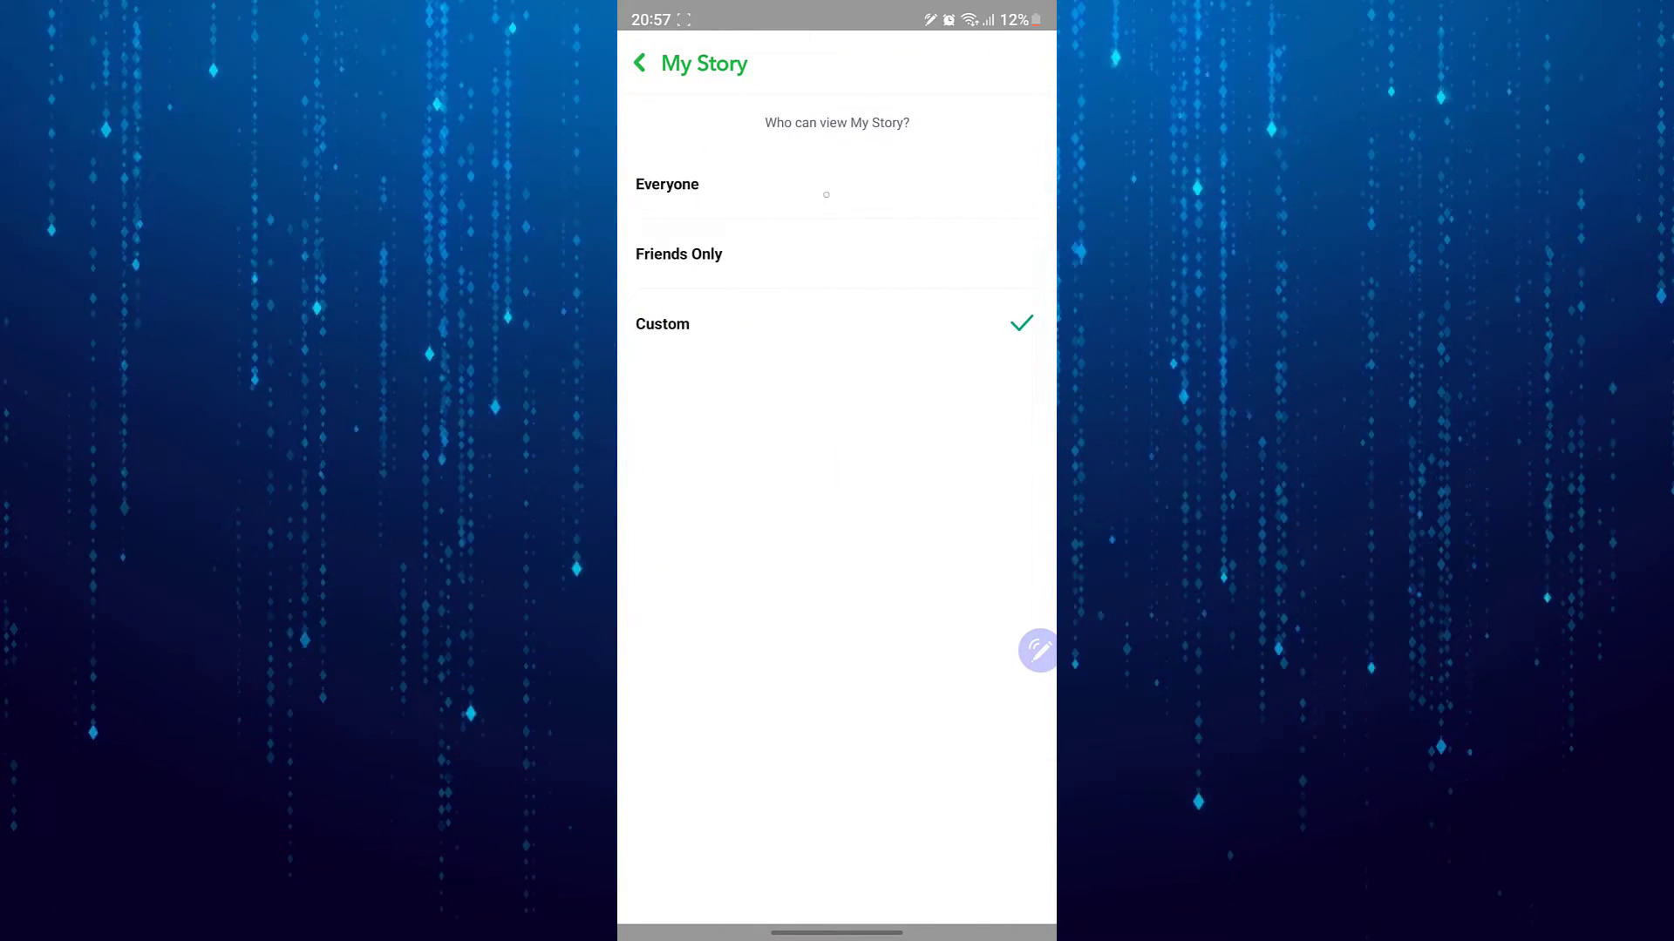
left_click(744, 260)
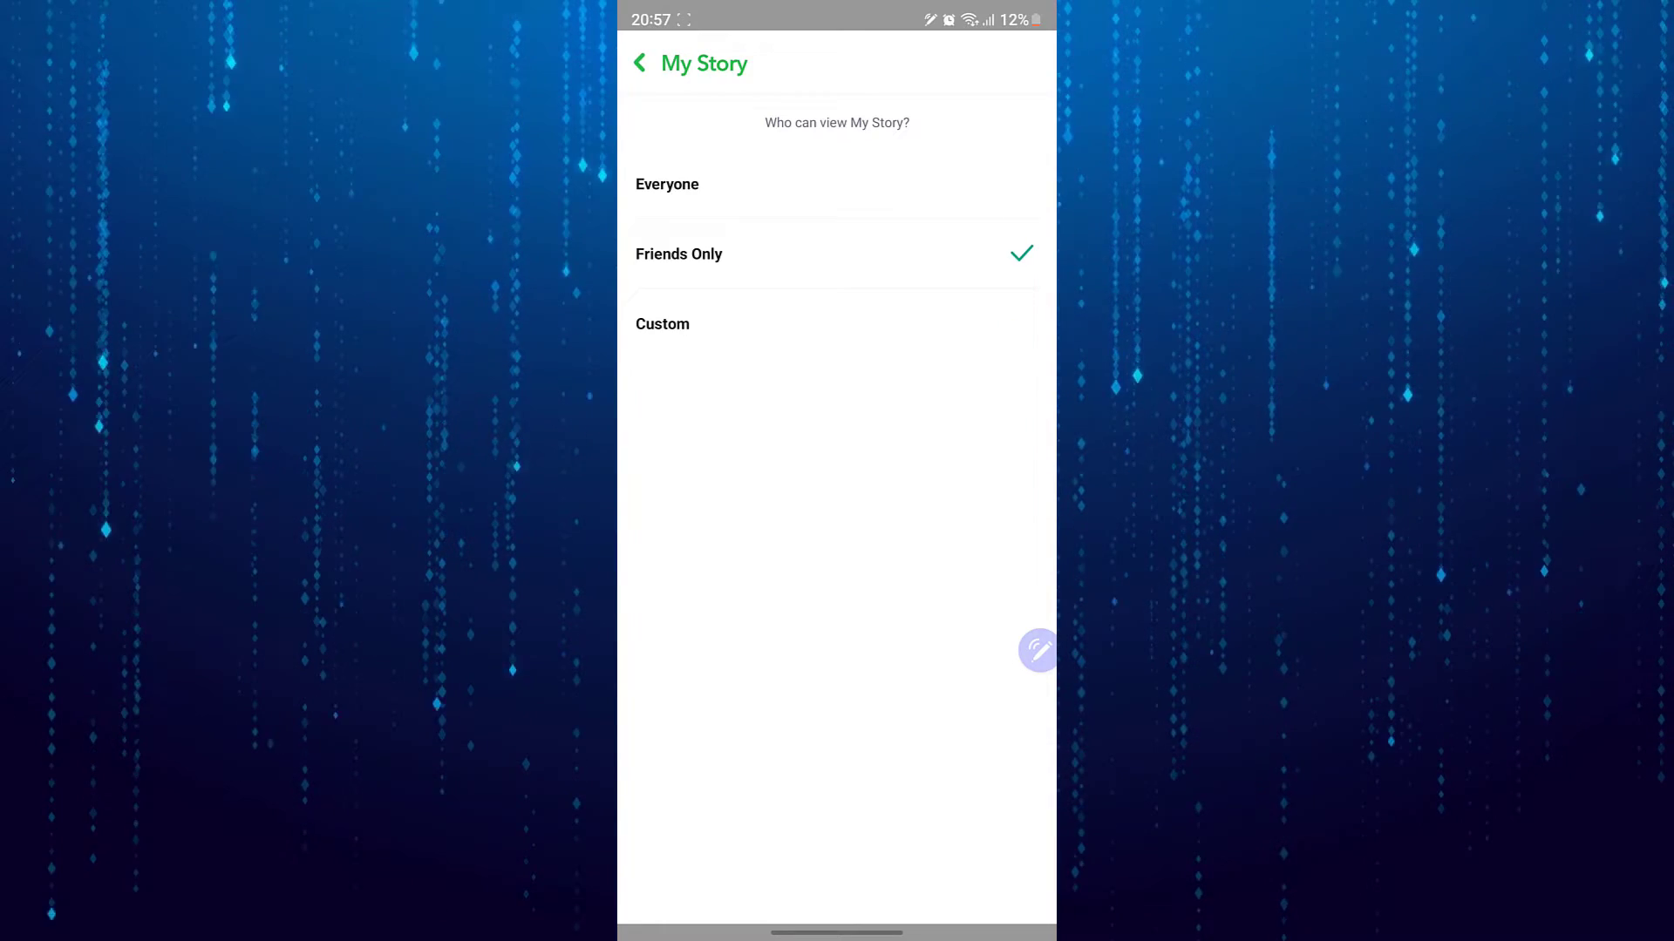
left_click(640, 65)
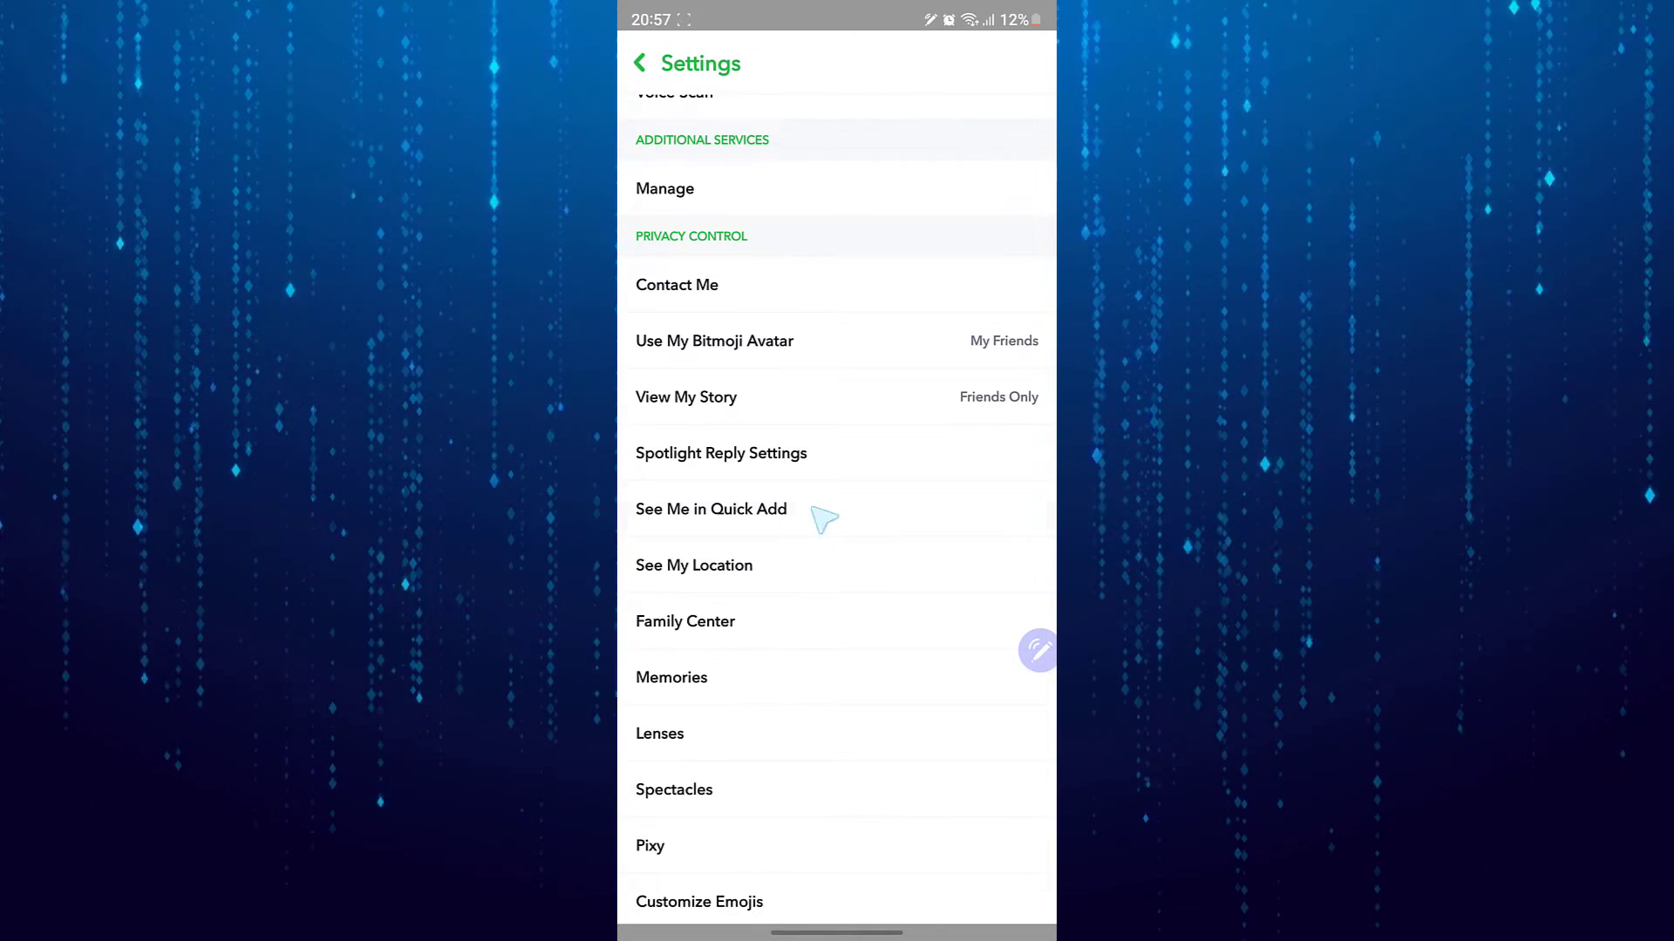
Step: Confirm Show me in Quick Add is unchecked under See Me in Quick Add
left_click(711, 509)
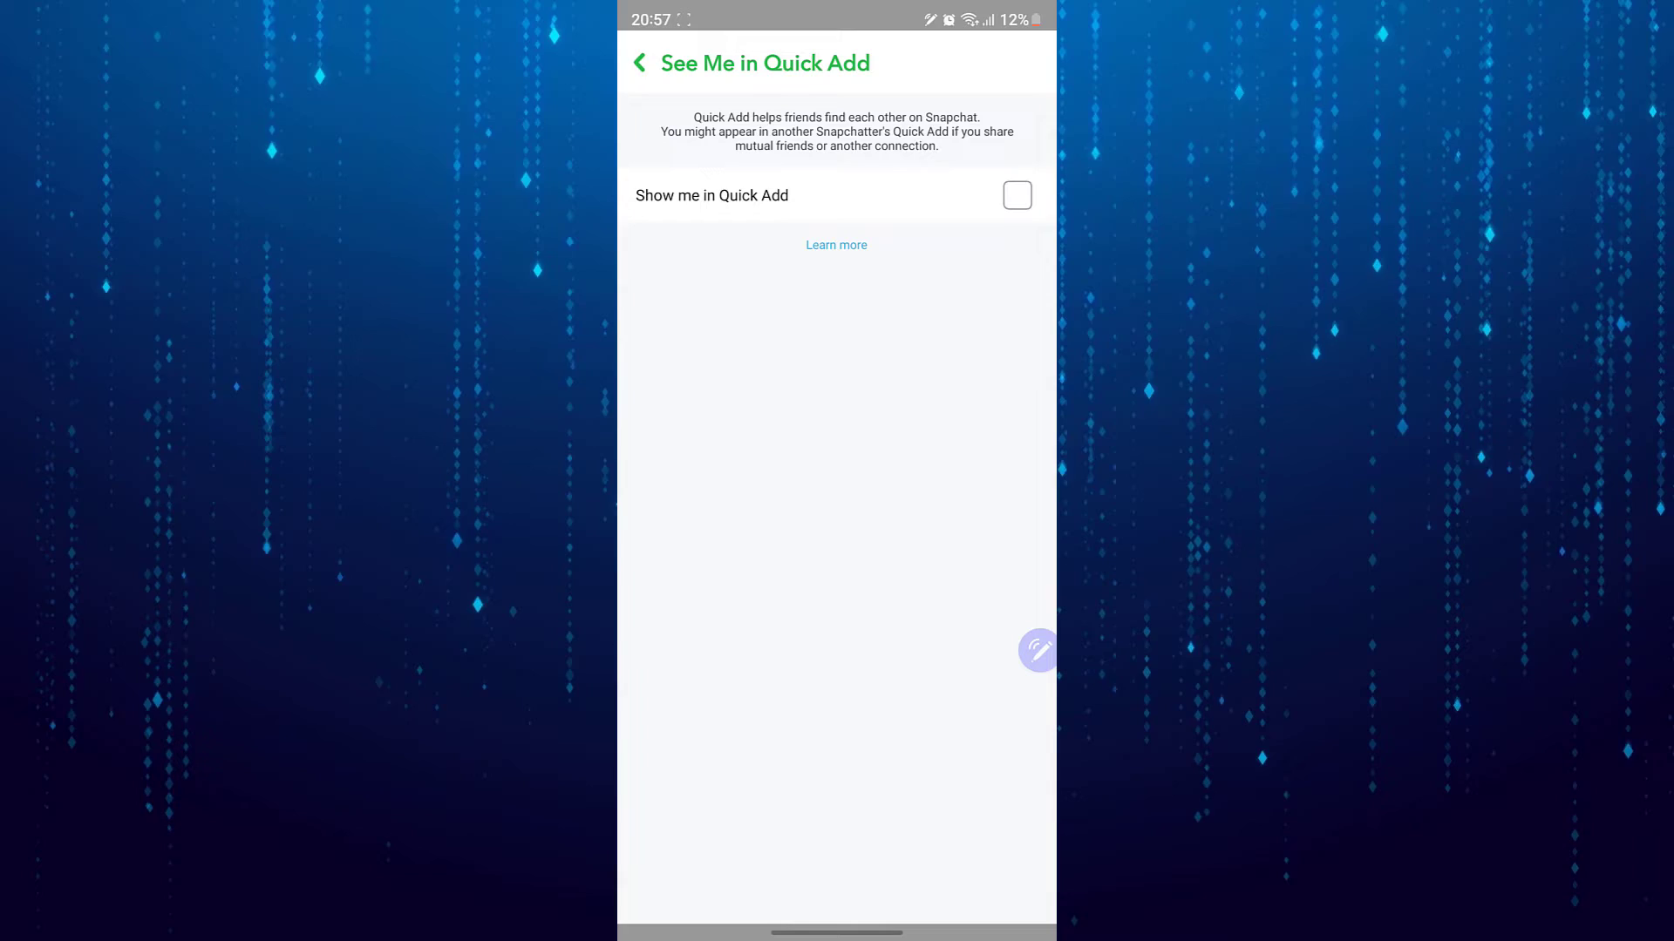
left_click(640, 63)
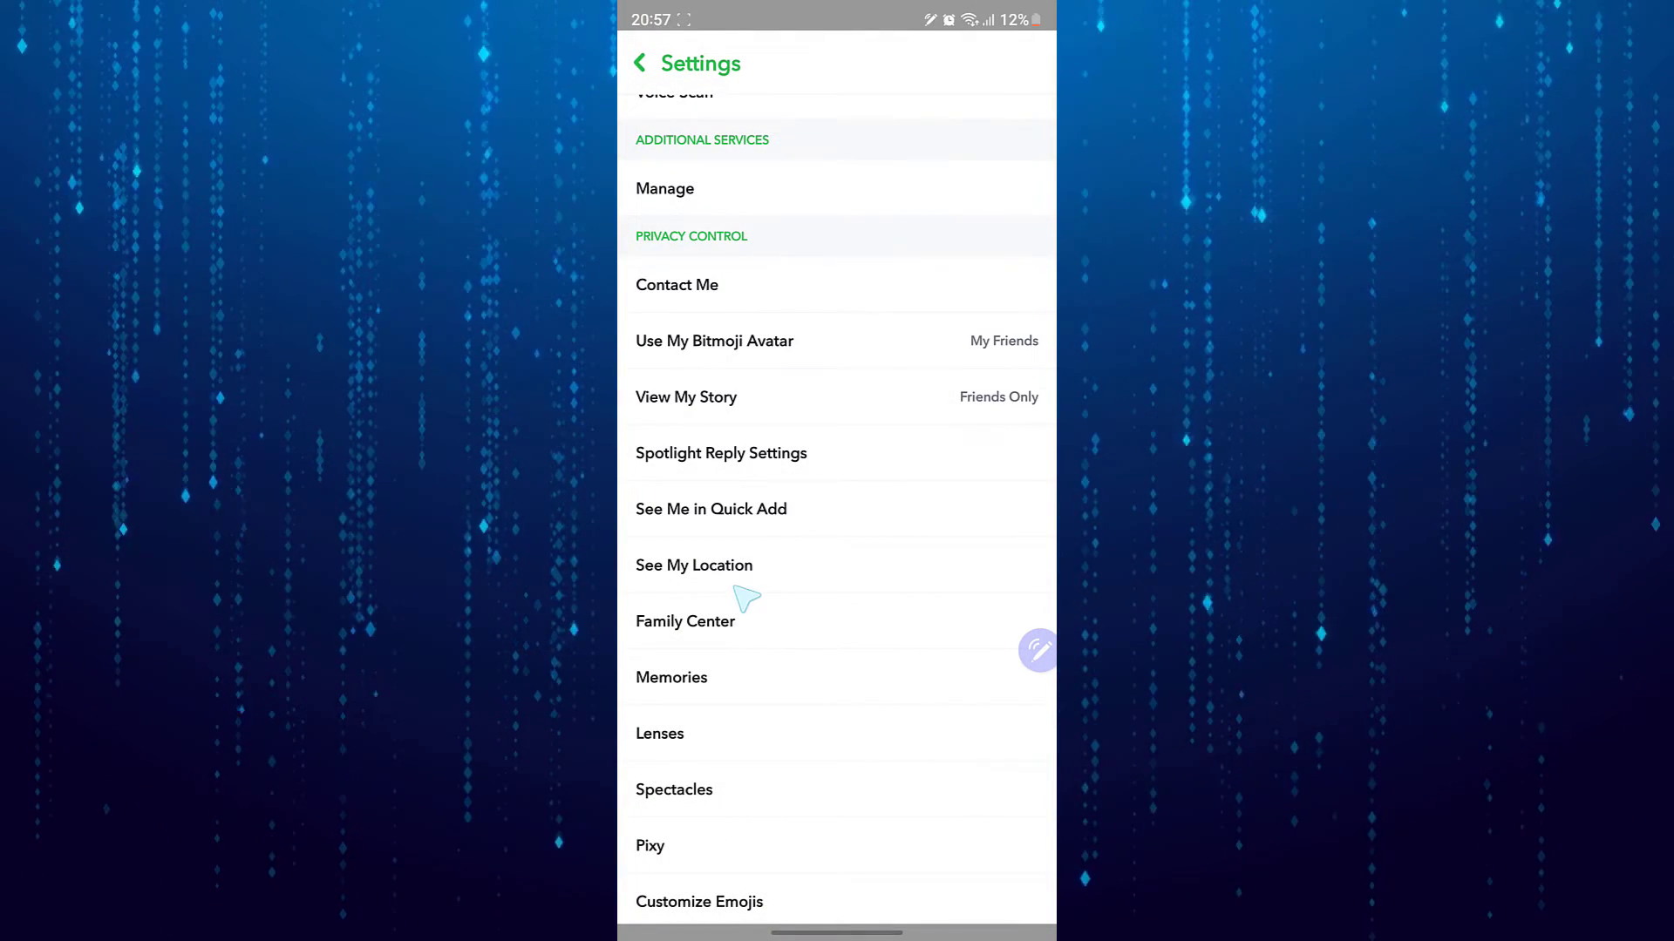
Step: Switch on Ghost Mode under See My Location and skip the Enable Location prompt
left_click(695, 565)
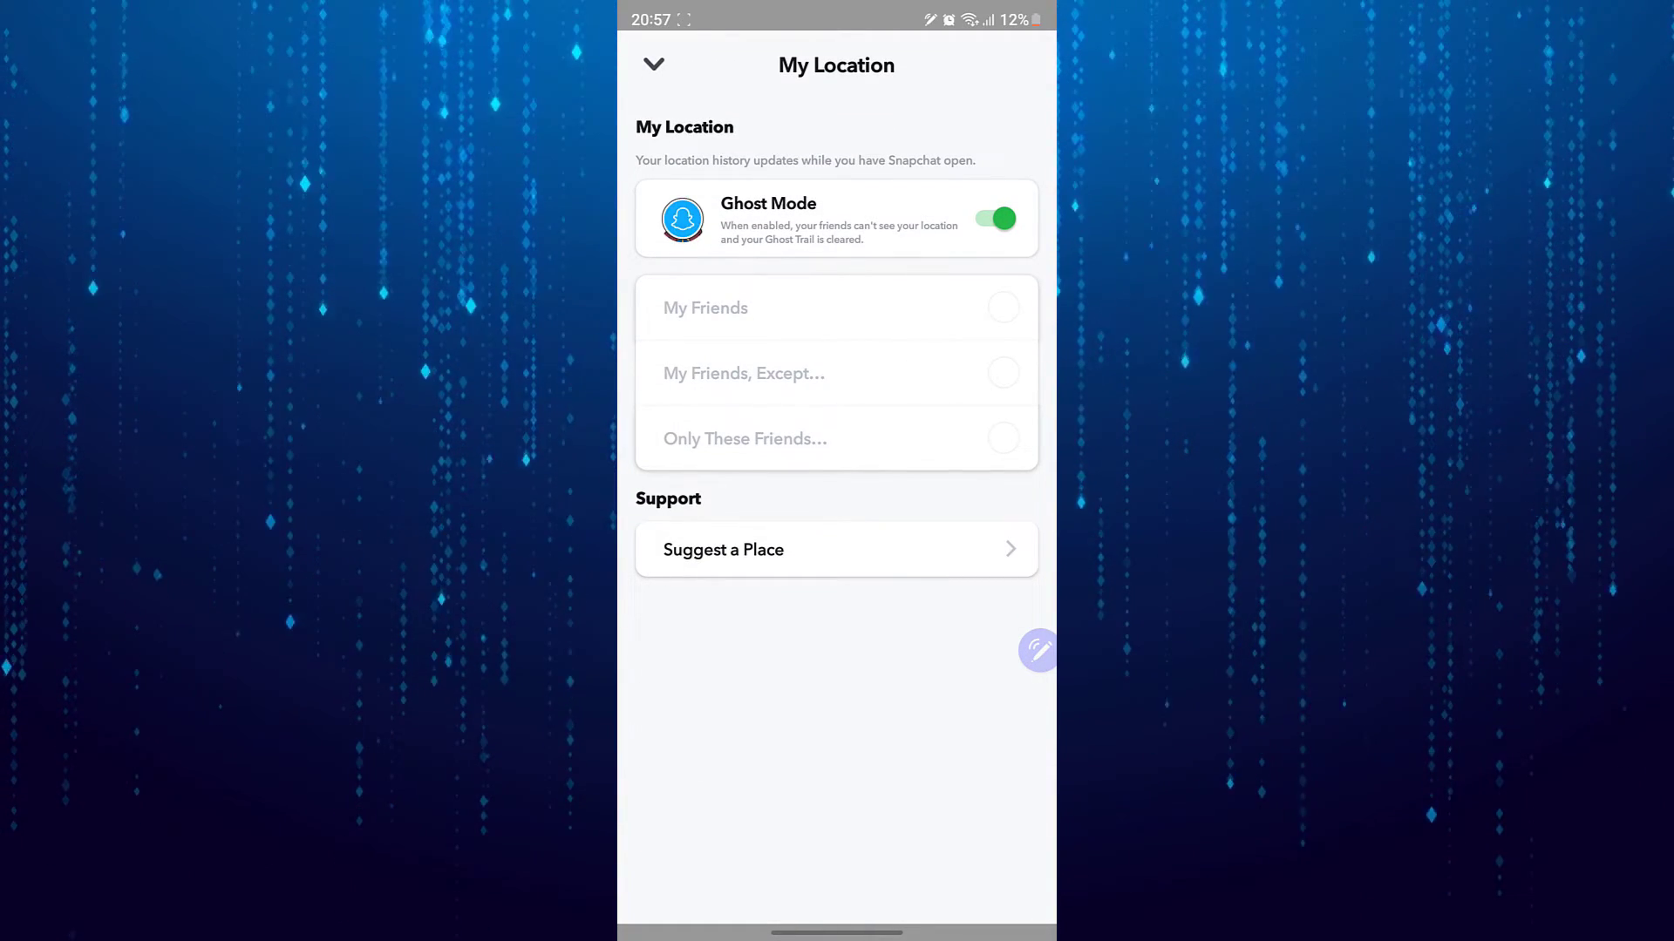
left_click(997, 220)
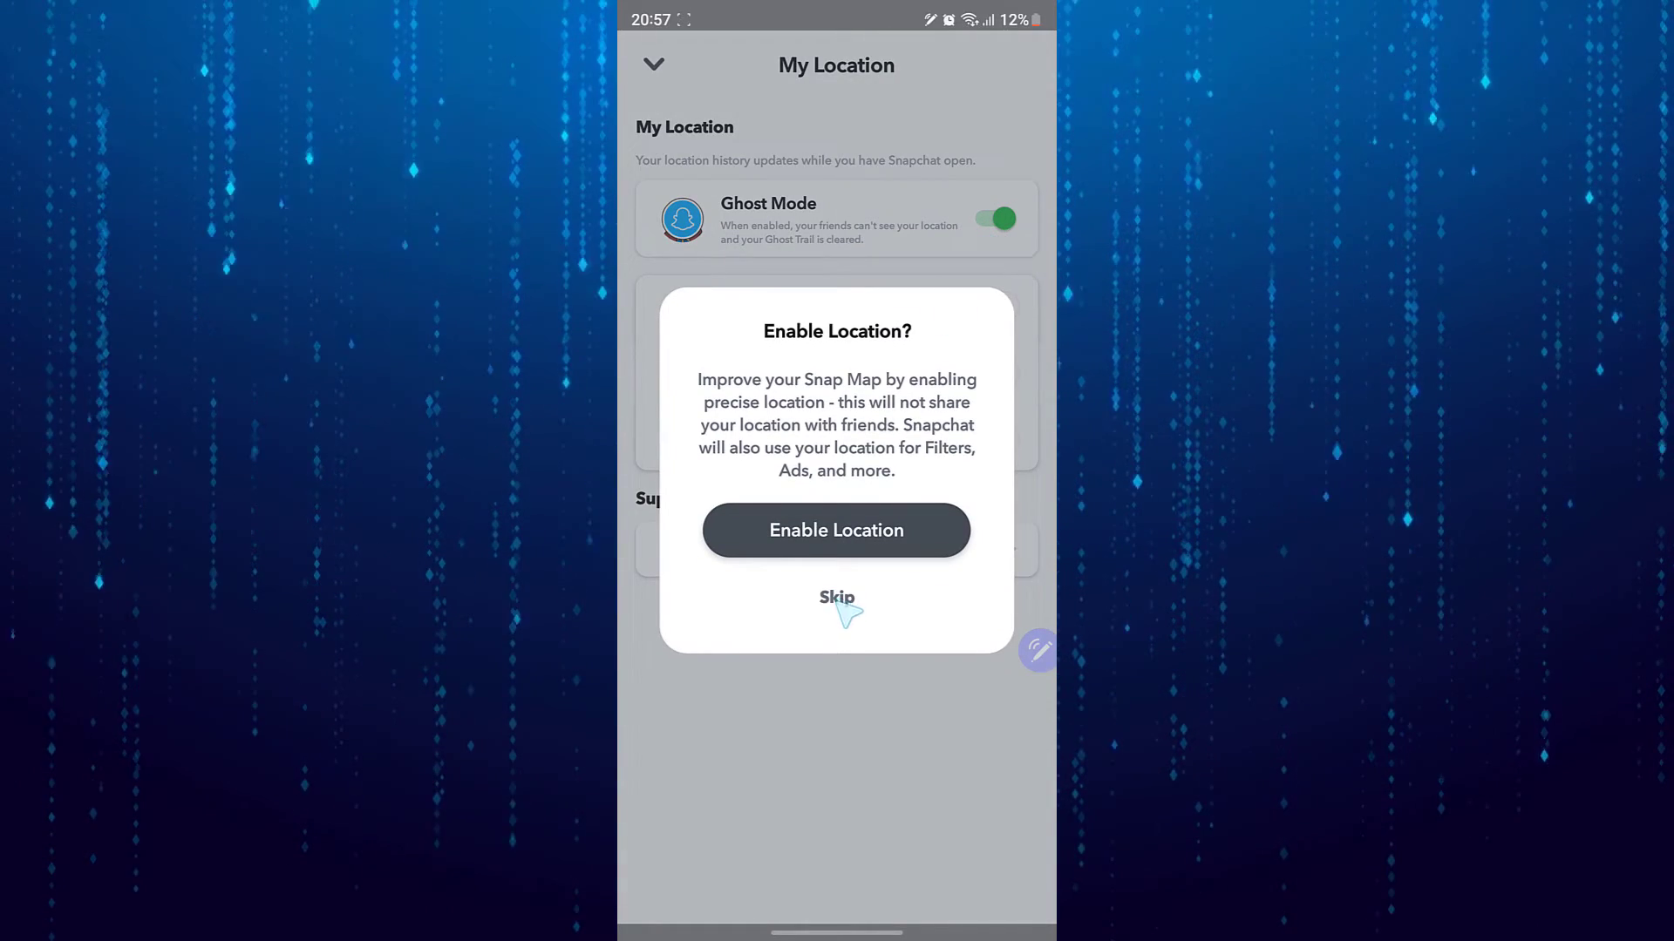
left_click(837, 599)
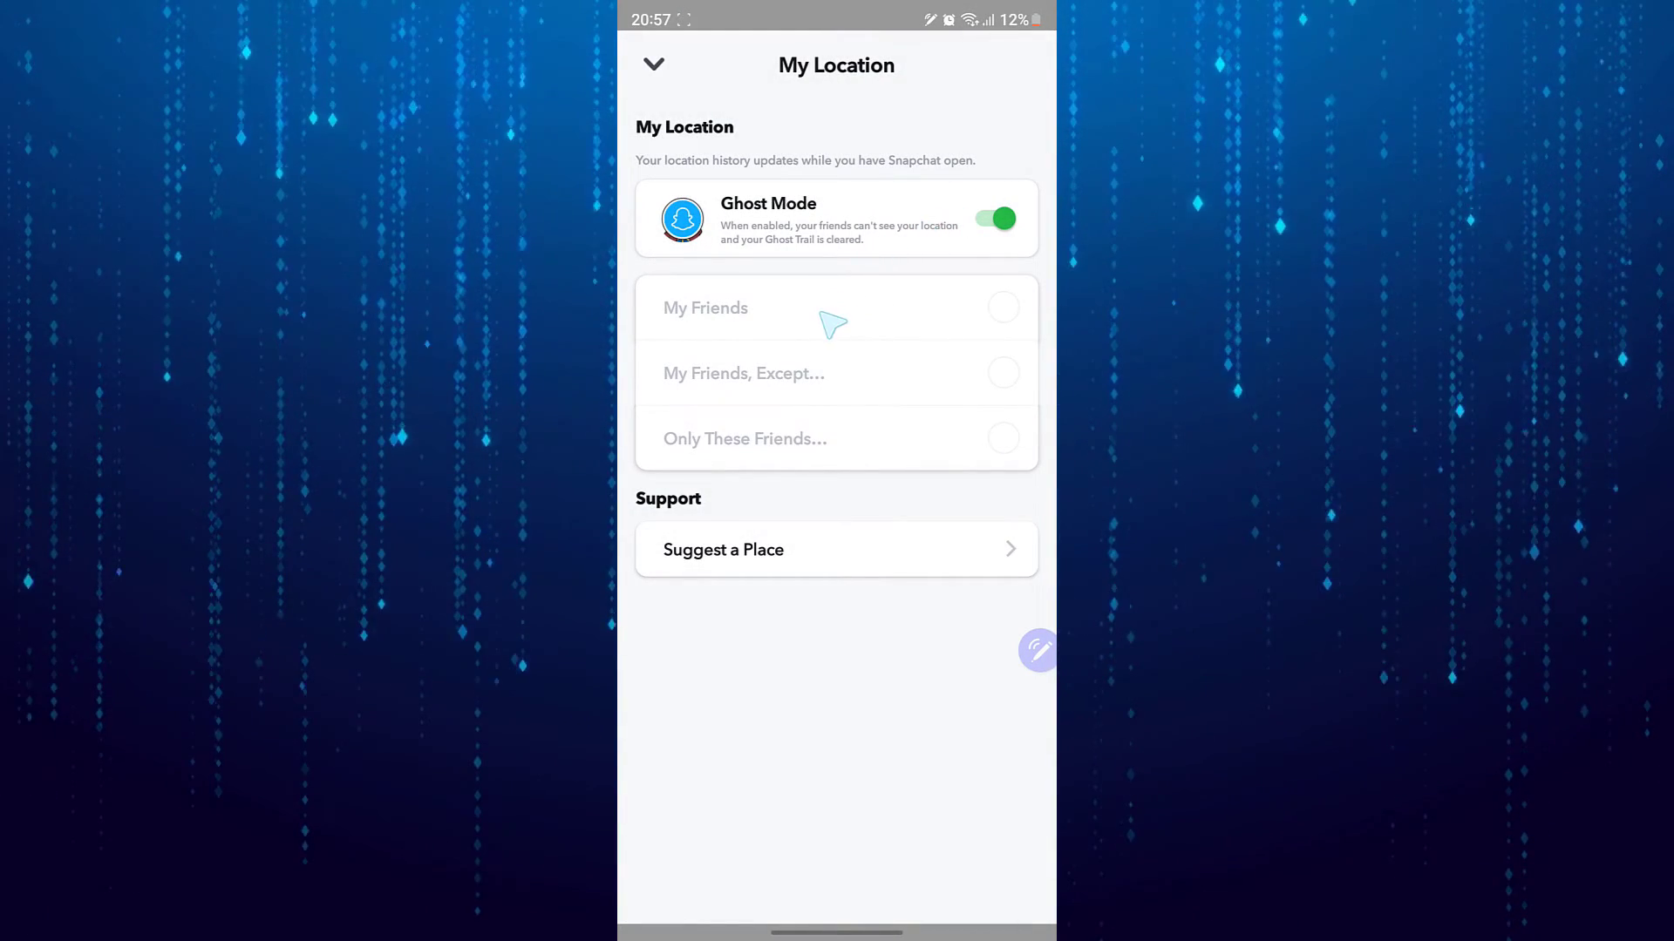